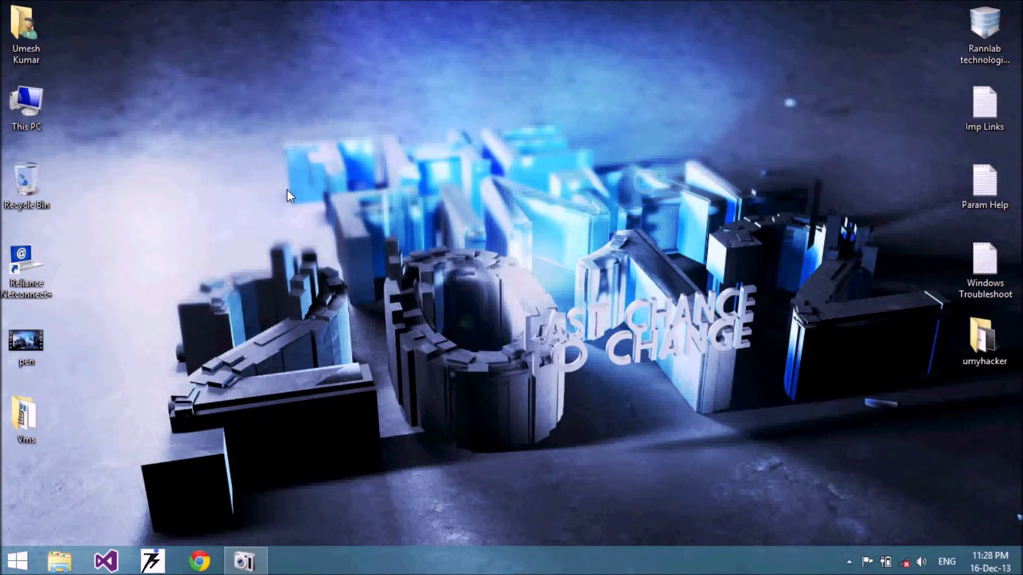
# Bring up the Start screen from the desktop
pyautogui.press('super')
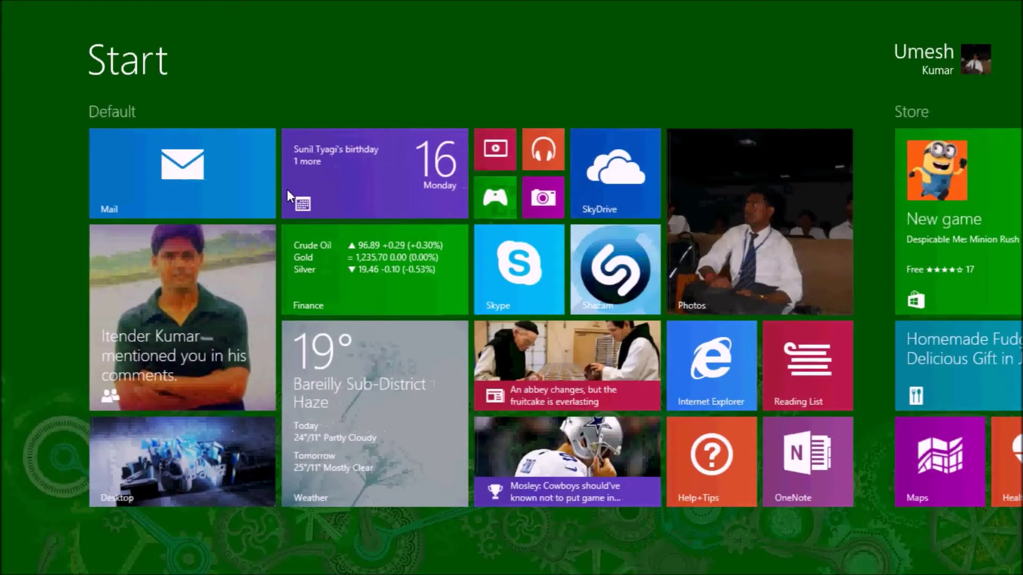
pyautogui.write('defender')
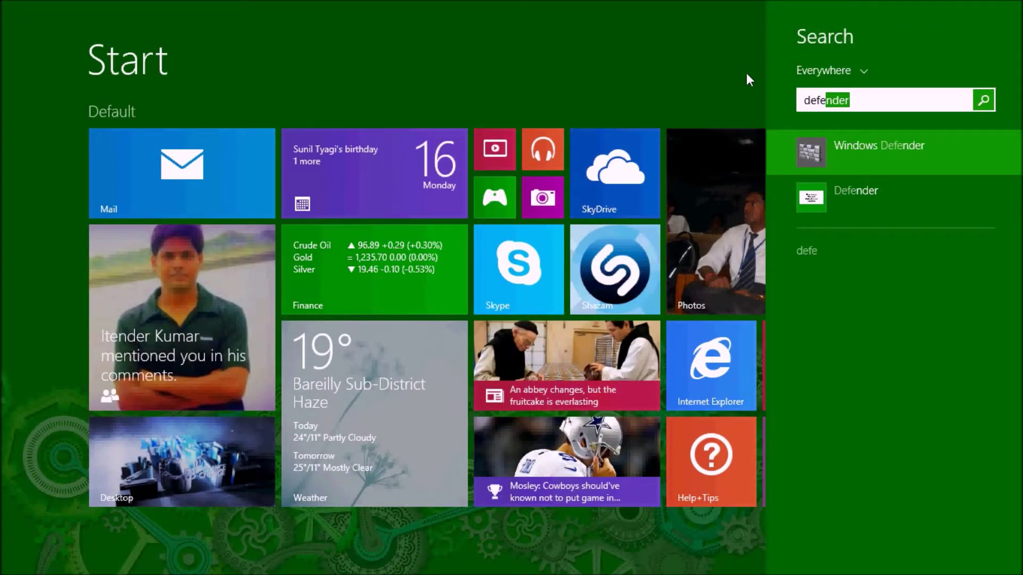
# Enable 'Scan removable drives' in Defender's Advanced settings, save changes and close Defender
pyautogui.click(793, 138)
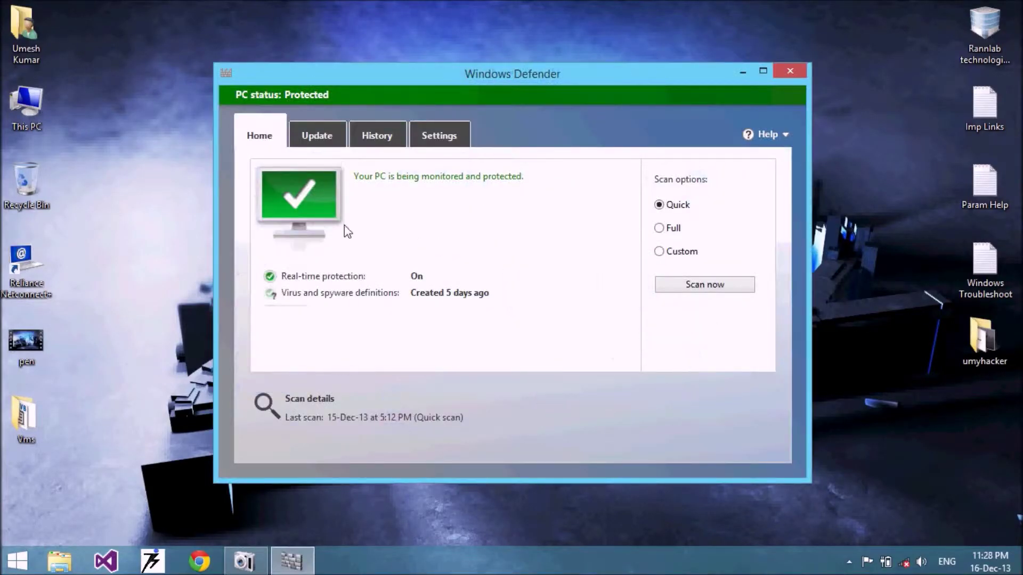
pyautogui.click(439, 135)
pyautogui.click(271, 229)
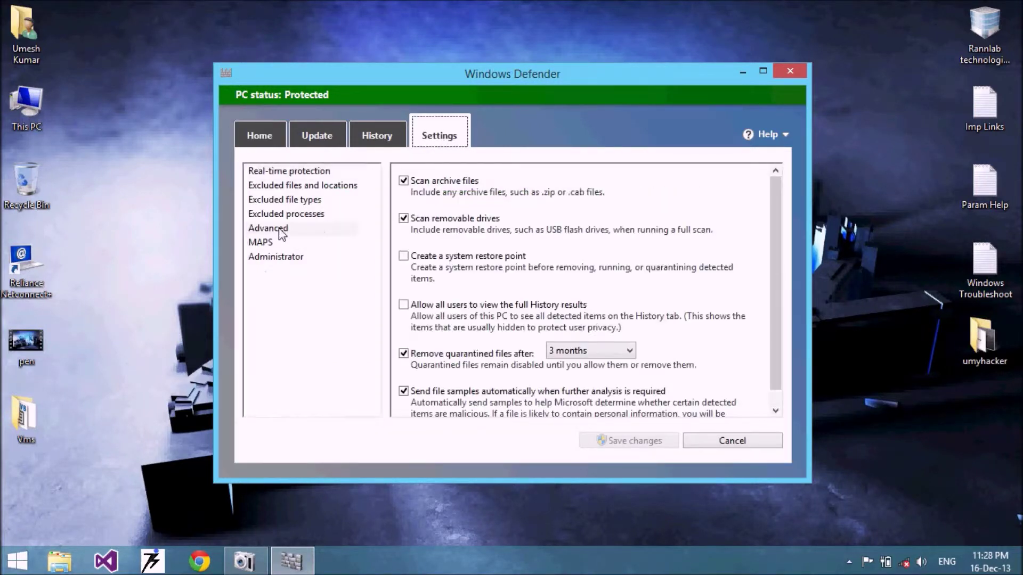
pyautogui.click(403, 218)
pyautogui.click(403, 218)
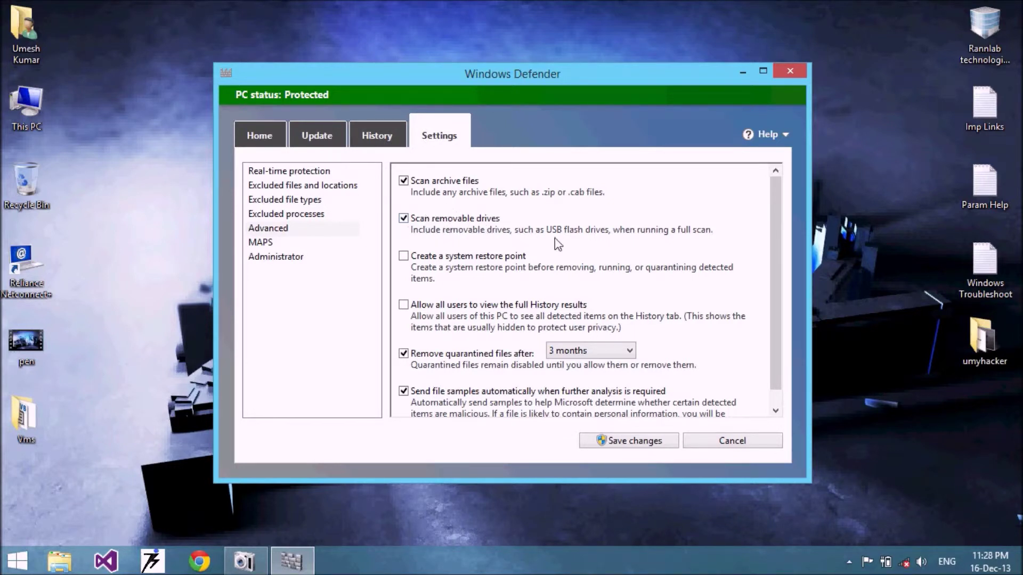
pyautogui.click(630, 442)
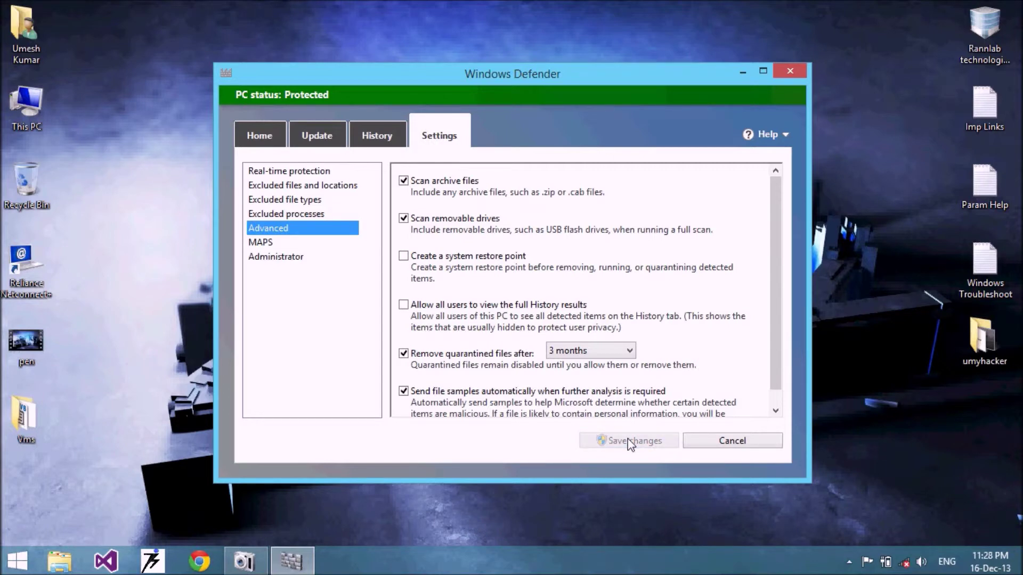
pyautogui.click(790, 72)
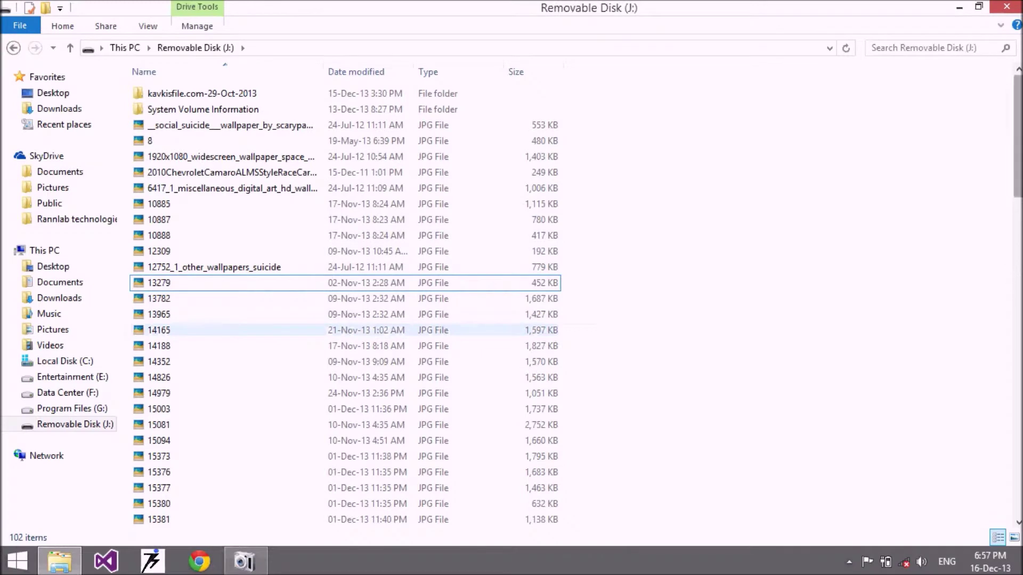
pyautogui.moveTo(1017, 132); pyautogui.dragTo(1018, 459)
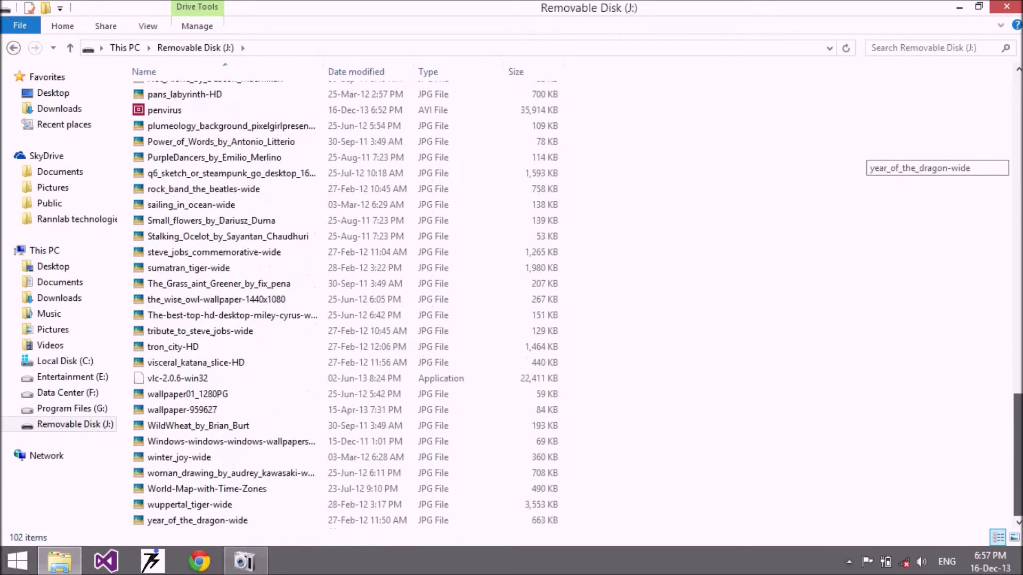
pyautogui.moveTo(1017, 460); pyautogui.dragTo(1017, 88)
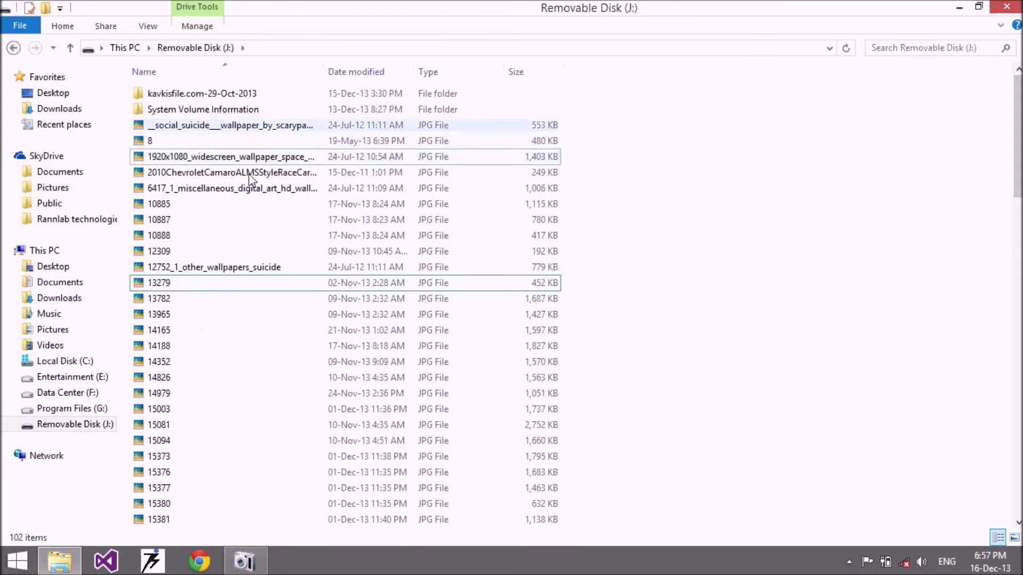
# Select the AMINA VBScript file on Removable Disk (J:) and bring up its context menu
pyautogui.click(203, 335)
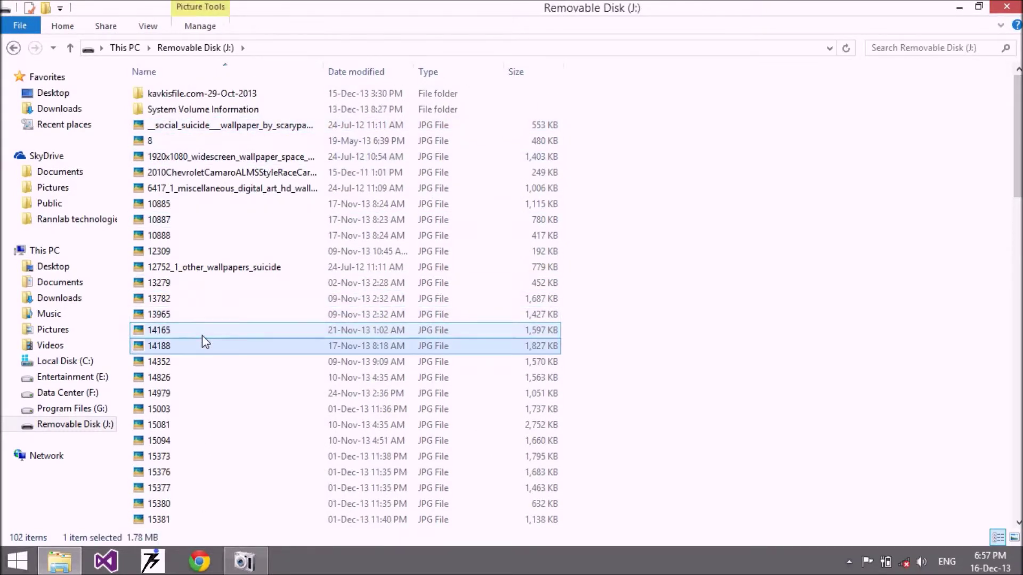
pyautogui.write('b')
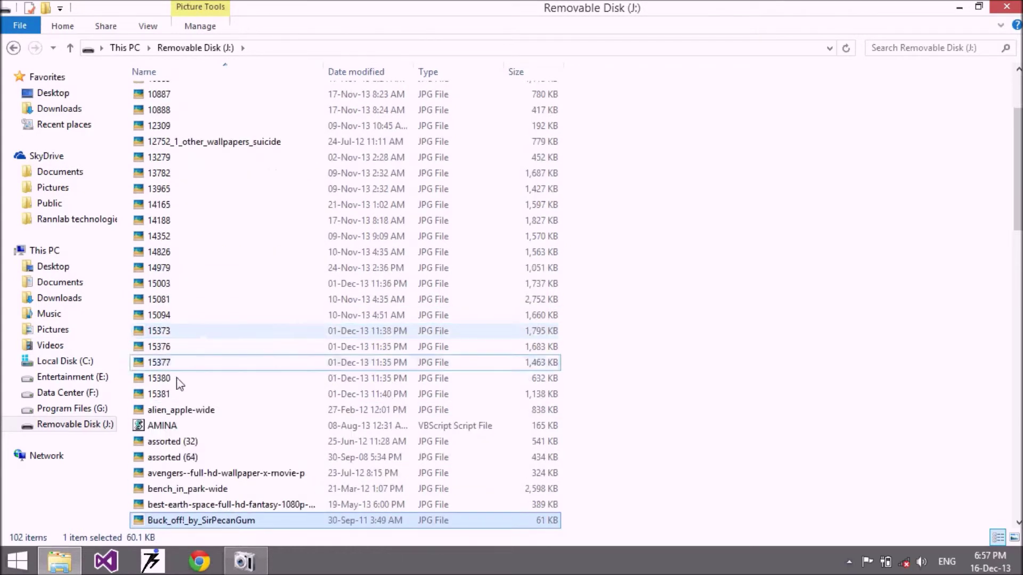
pyautogui.click(168, 425)
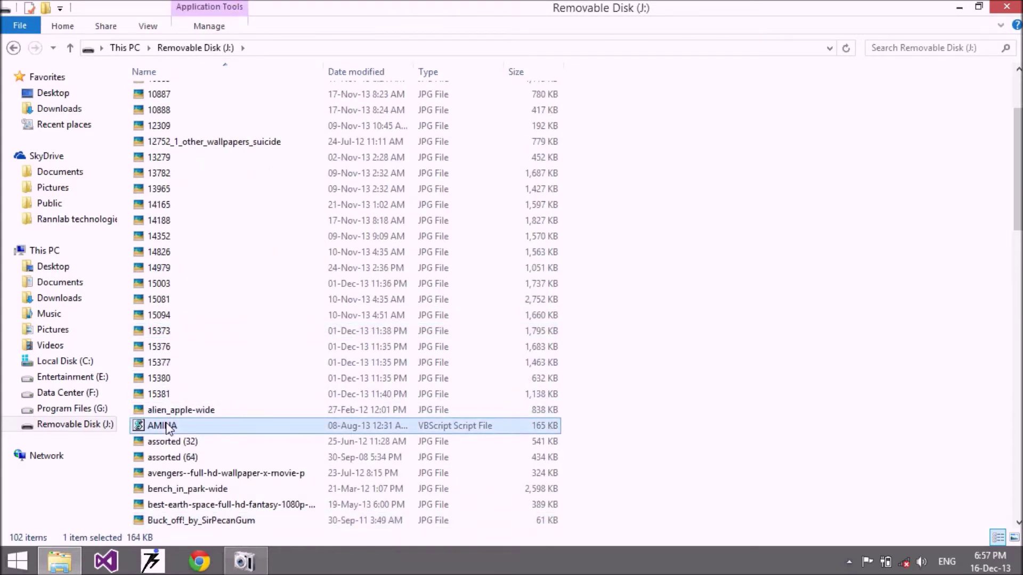
pyautogui.rightClick(170, 427)
# Attempt 'Edit with Notepad++' on AMINA, acknowledge the cannot-open-file error and close Notepad++
pyautogui.click(226, 227)
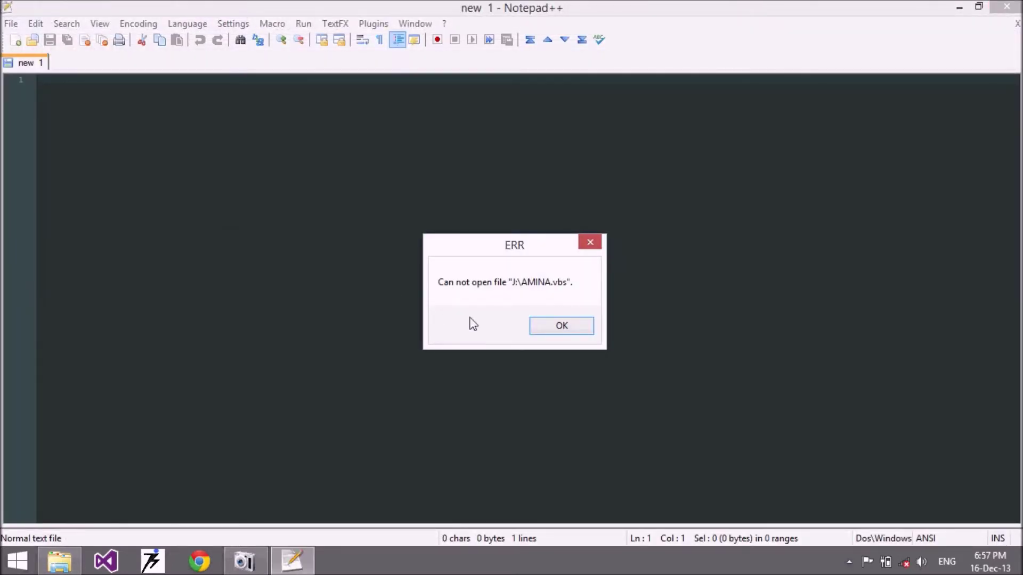
pyautogui.click(560, 327)
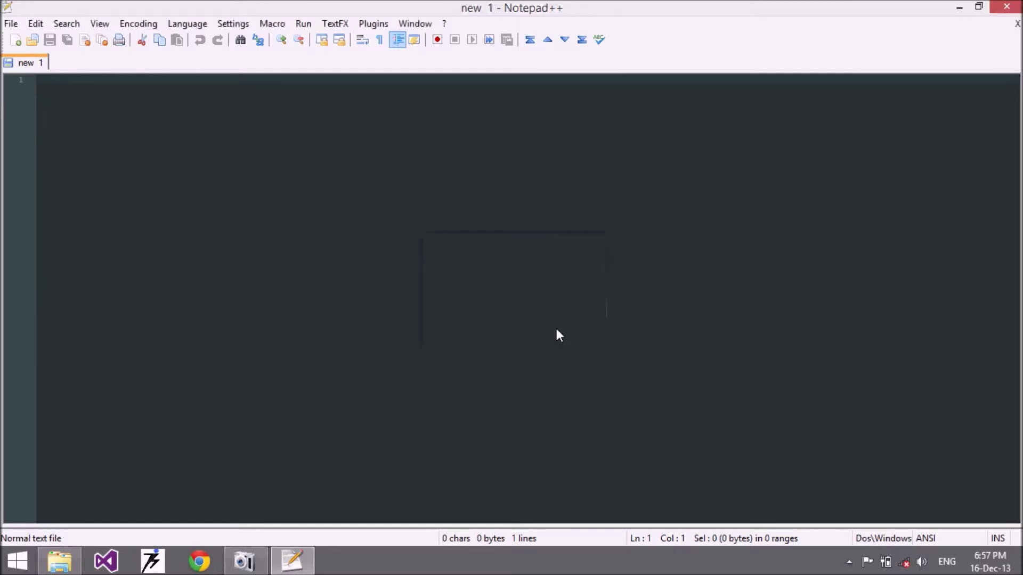
pyautogui.click(1006, 8)
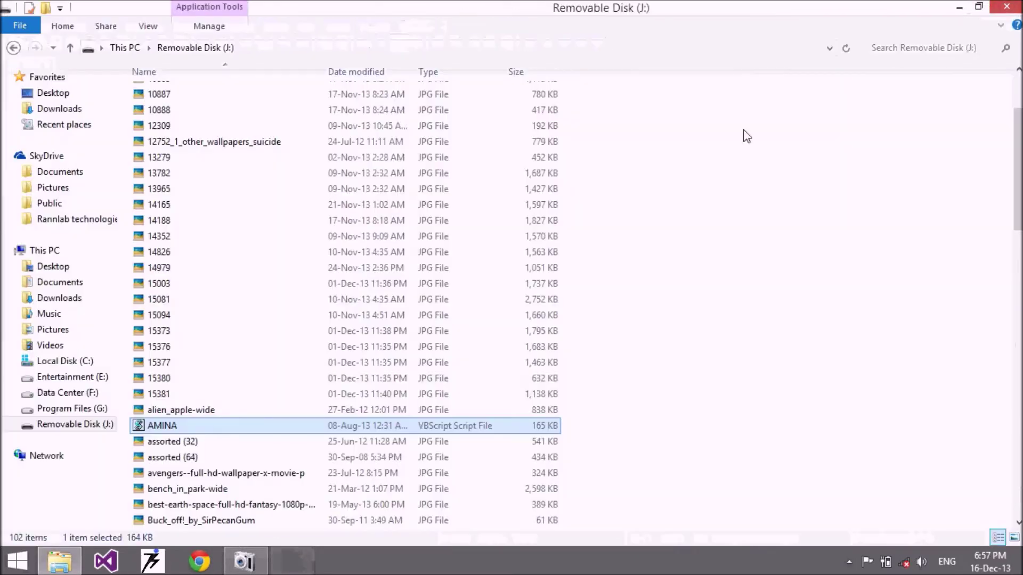
# Attempt to edit AMINA in Notepad, acknowledge the virus warning and close the empty Notepad
pyautogui.rightClick(164, 426)
pyautogui.click(199, 179)
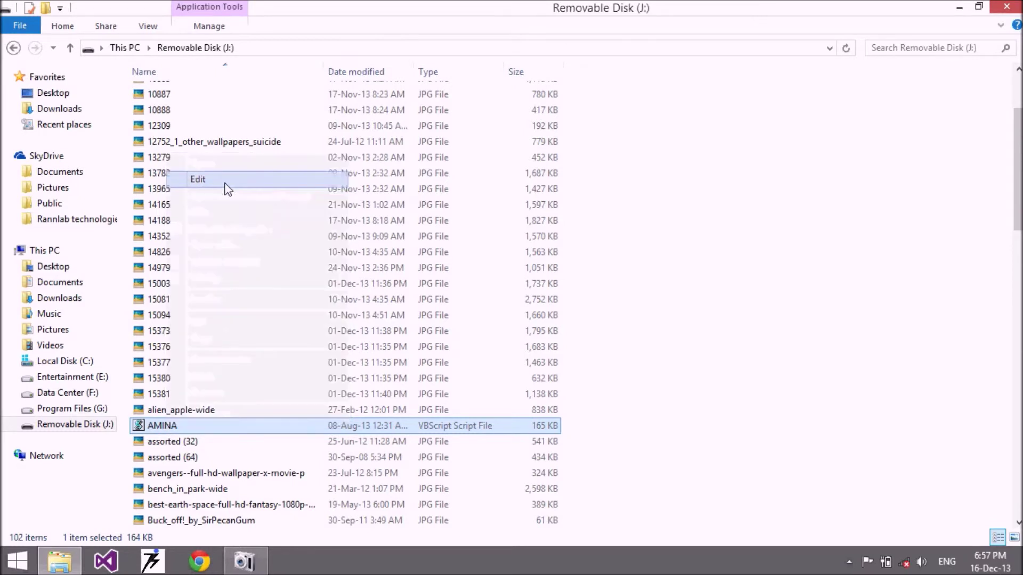
pyautogui.click(653, 336)
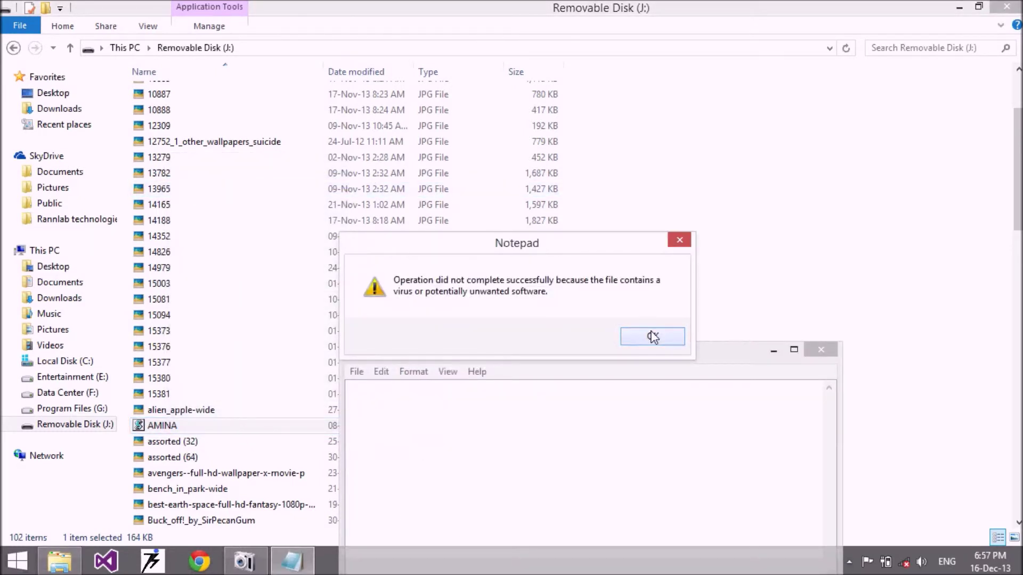
pyautogui.click(822, 350)
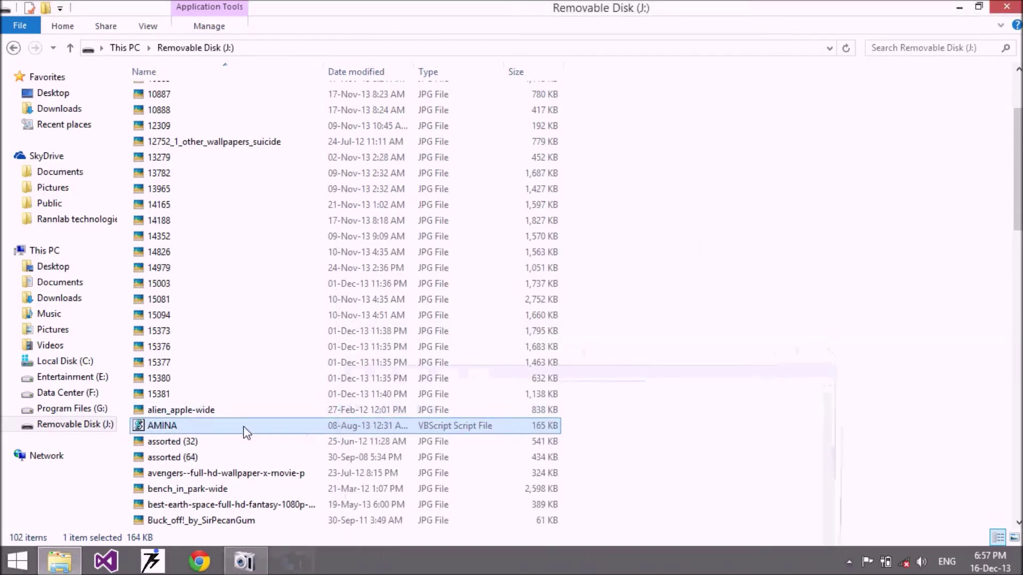
# Permanently delete AMINA from the removable disk with Shift+Delete
pyautogui.hotkey('shift', 'Delete')
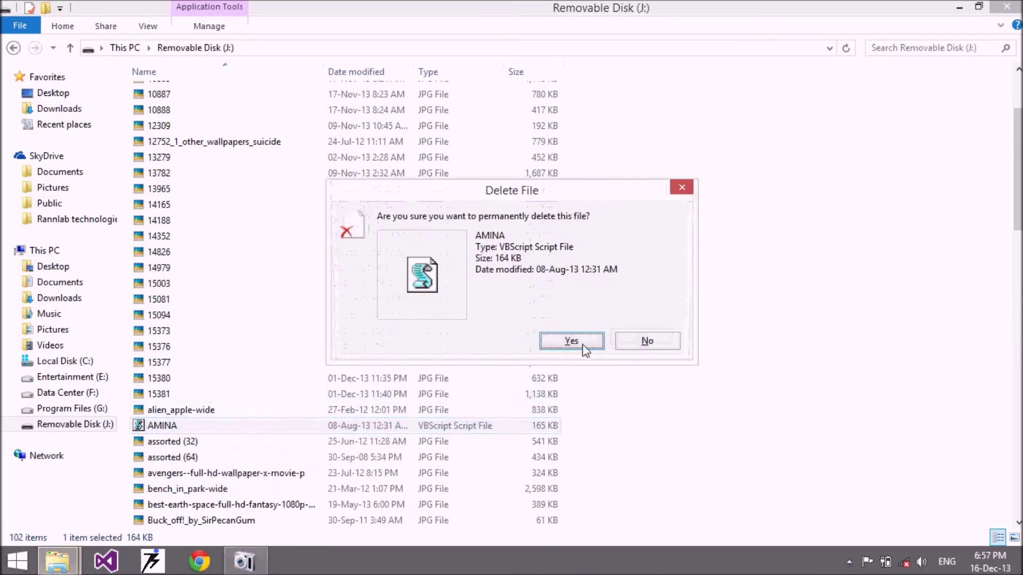
pyautogui.click(577, 344)
pyautogui.moveTo(1016, 161); pyautogui.dragTo(1016, 368)
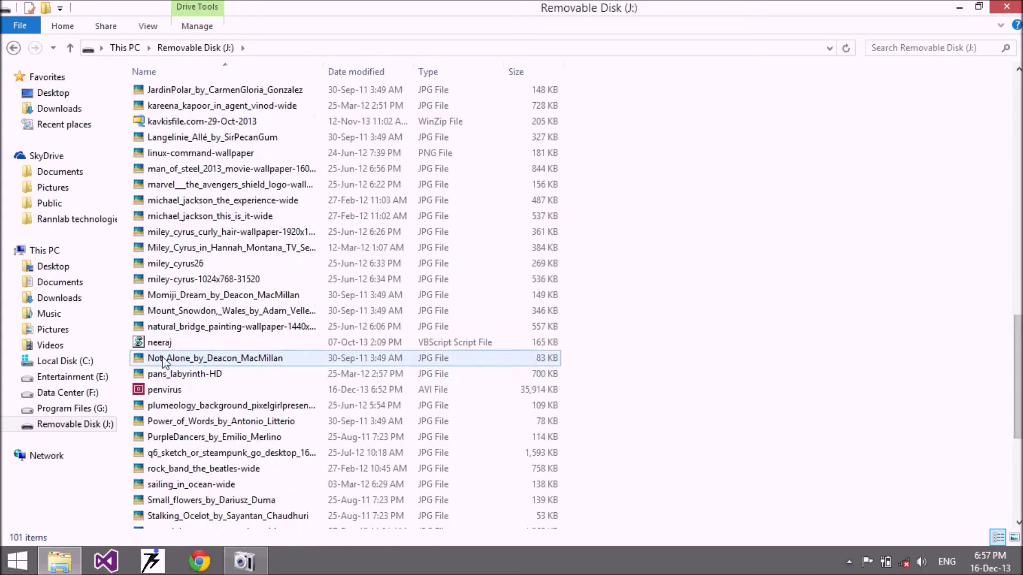
# Attempt to edit the neeraj script in Notepad, acknowledge the virus warning and close Notepad
pyautogui.click(151, 343)
pyautogui.rightClick(151, 342)
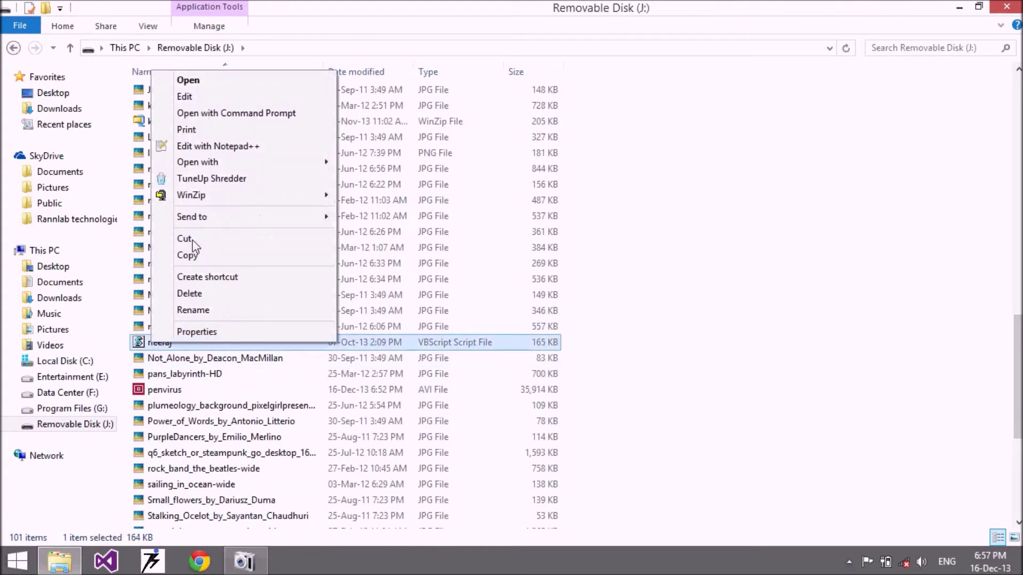
pyautogui.click(203, 95)
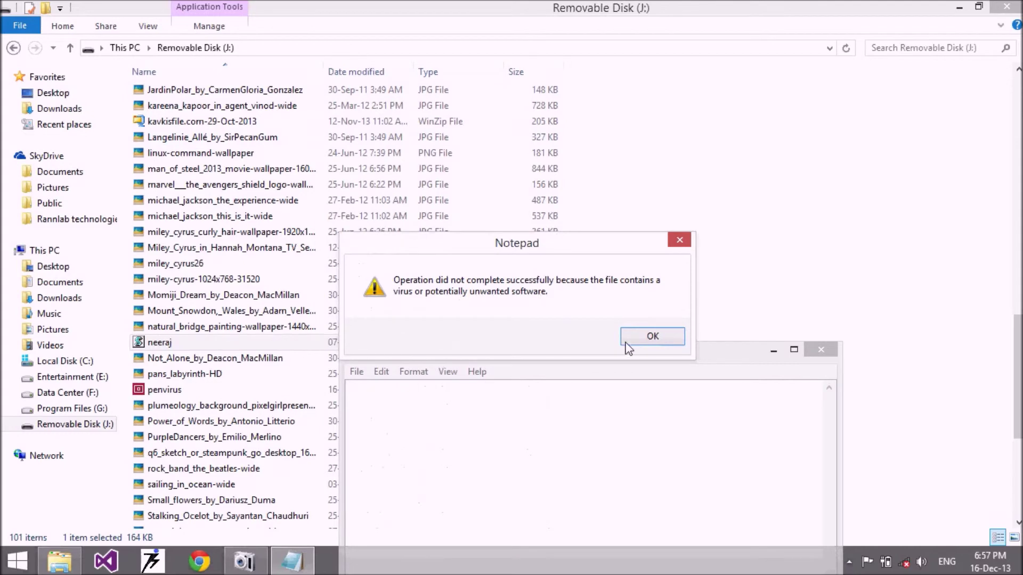
pyautogui.click(652, 336)
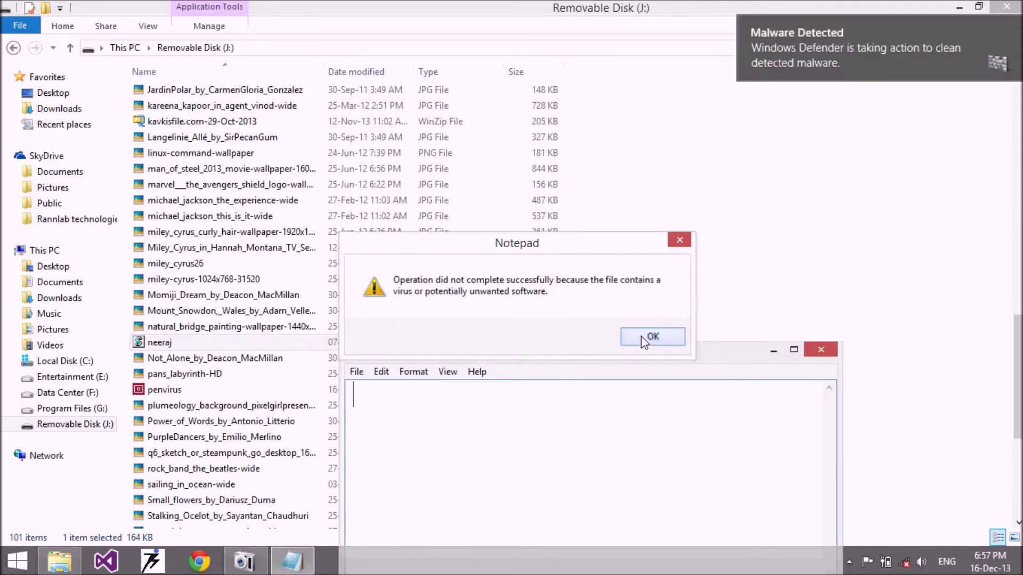
pyautogui.click(816, 355)
# Permanently delete neeraj from the removable disk and close the drive's window
pyautogui.hotkey('shift', 'Delete')
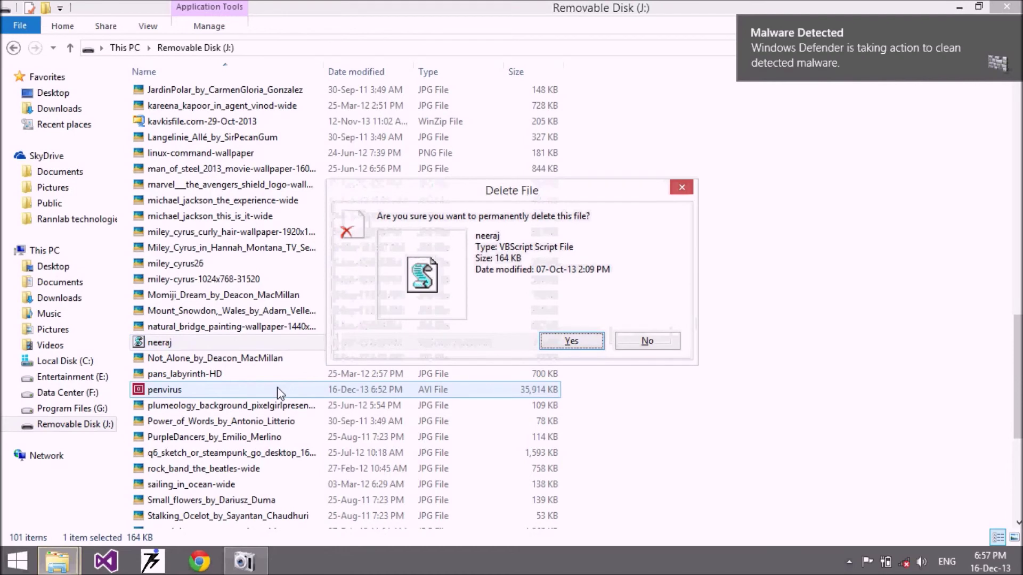
pyautogui.click(571, 342)
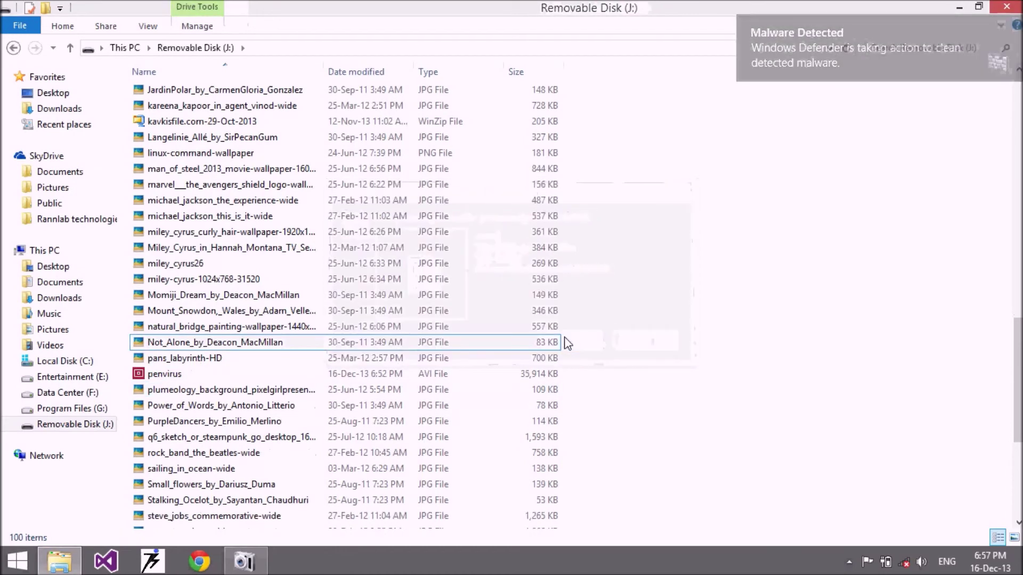
pyautogui.scroll(-10, 512, 320)
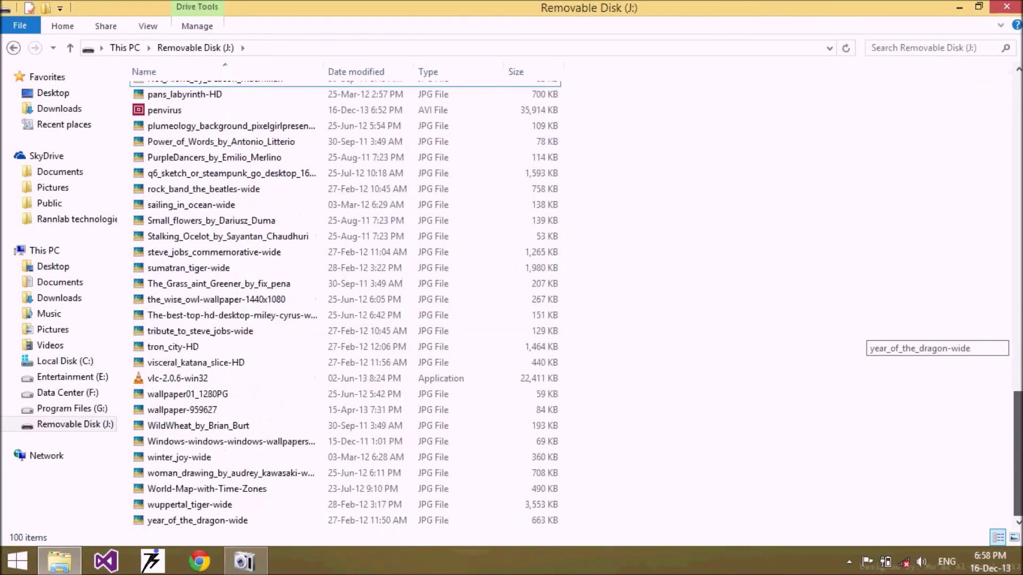
pyautogui.scroll(10, 511, 319)
pyautogui.scroll(5, 512, 320)
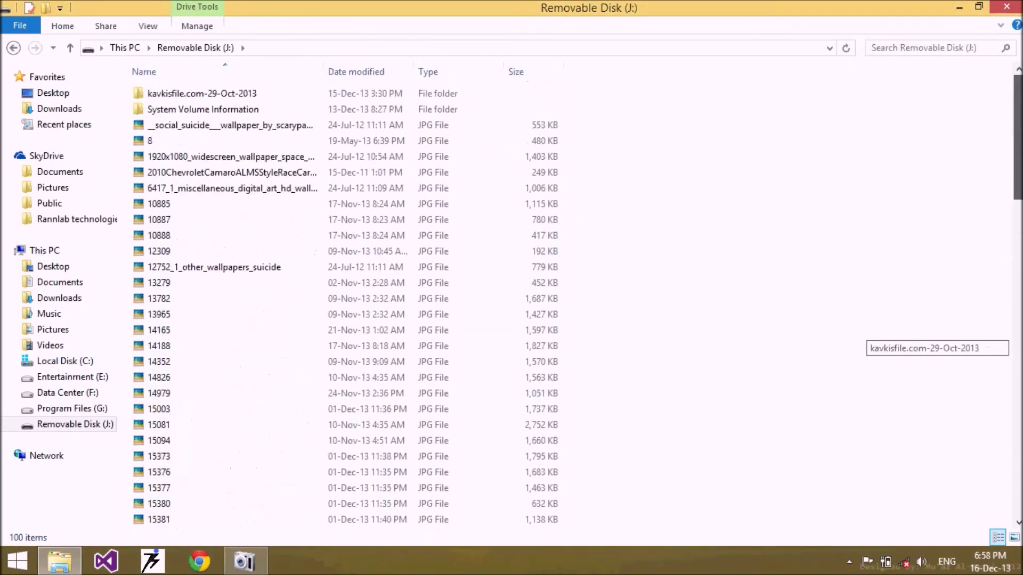
pyautogui.click(1009, 6)
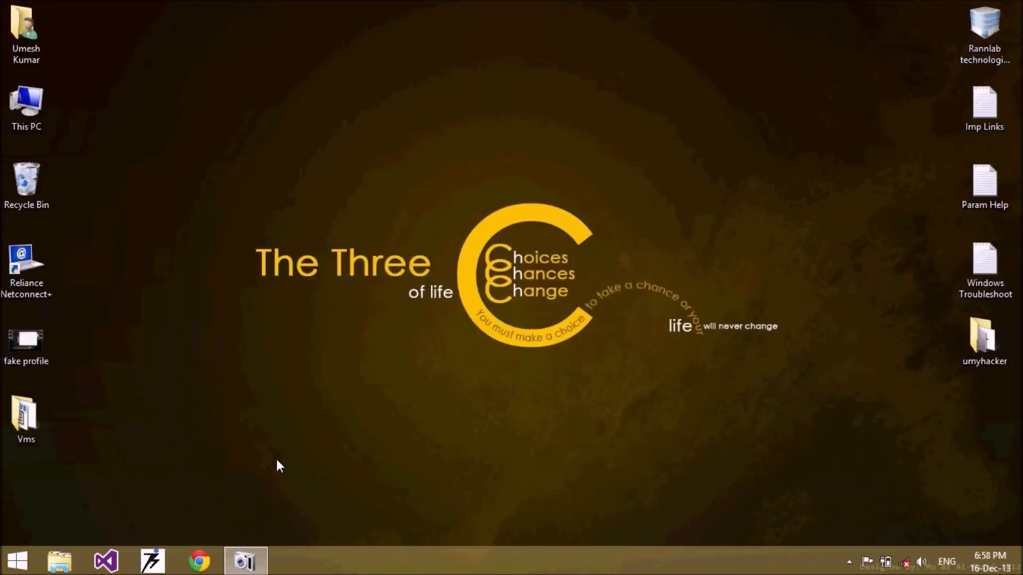